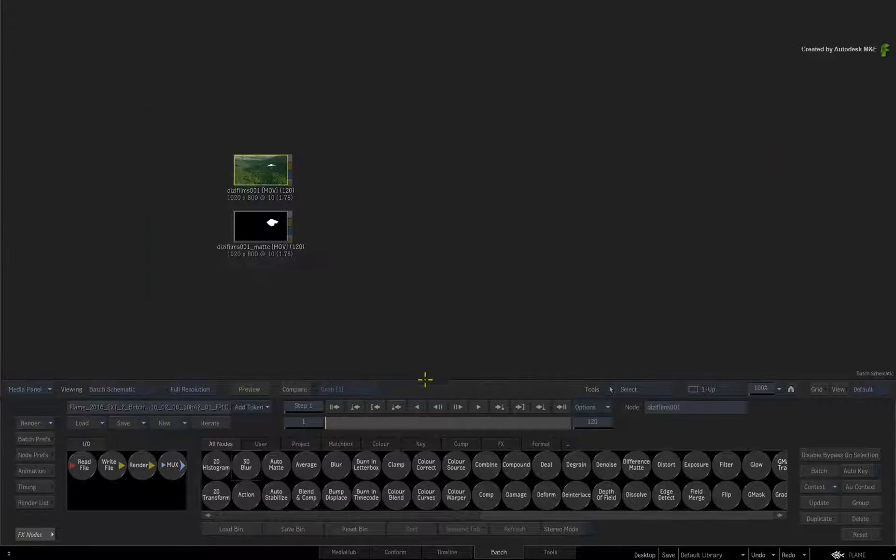
# Step: Add an Action node to the batch schematic and connect the dizifilms001 clip to its background input
pyautogui.moveTo(255, 483); pyautogui.dragTo(336, 180)
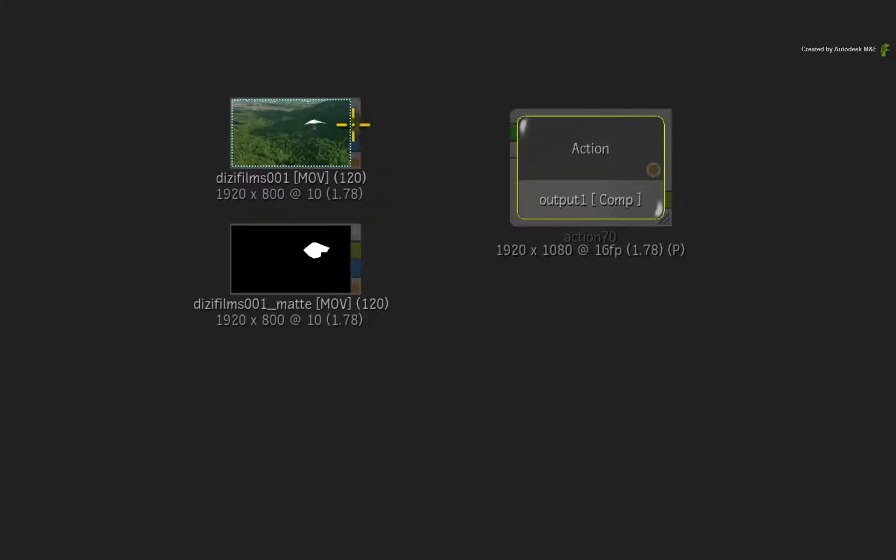
pyautogui.moveTo(353, 125); pyautogui.dragTo(514, 129)
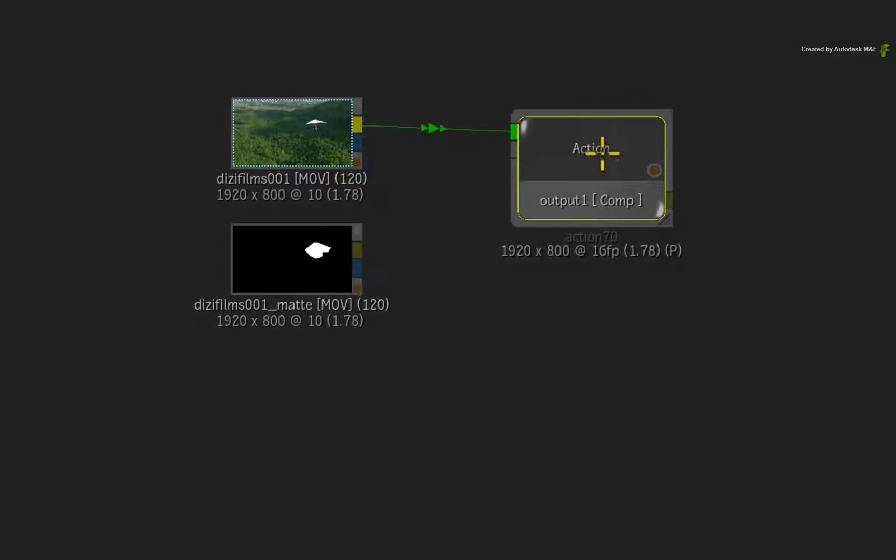
pyautogui.moveTo(601, 150); pyautogui.dragTo(660, 114)
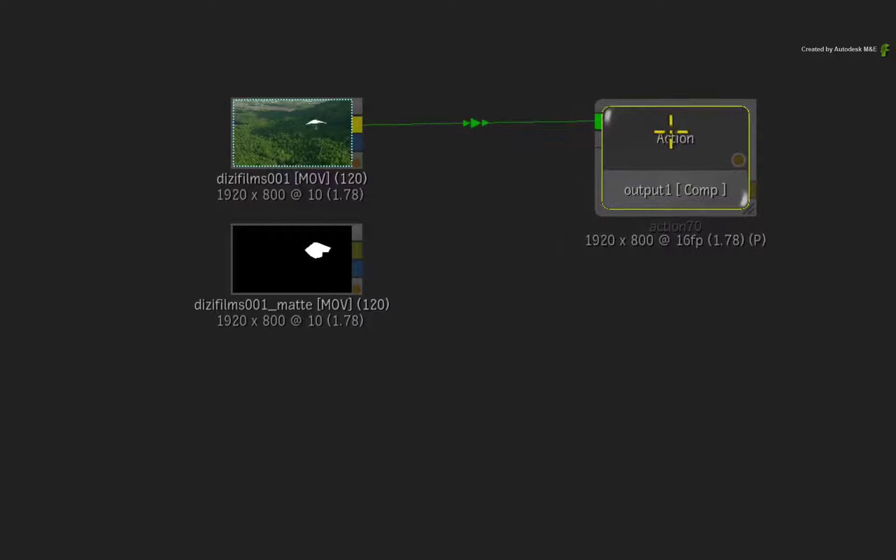
# Step: Create a new media input on the Action node and connect dizifilms001 to its front input
pyautogui.hotkey('ctrl', 'n')
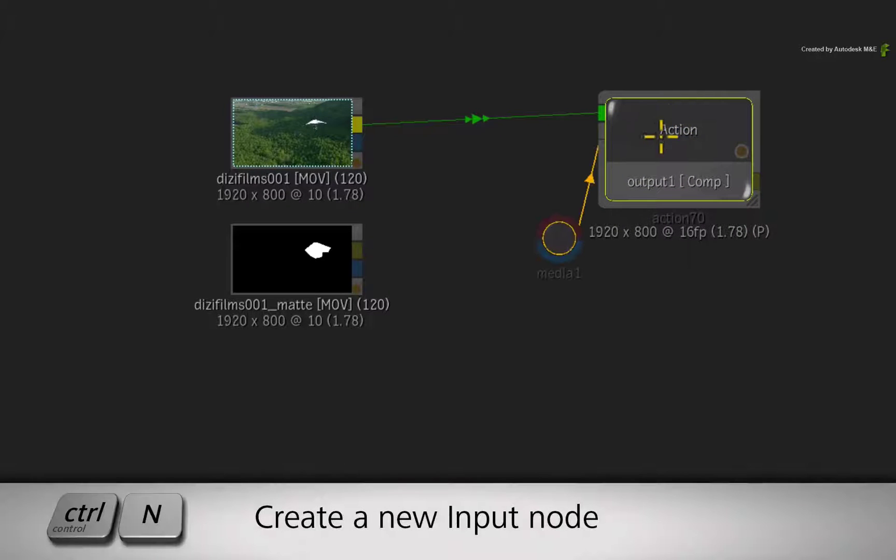
pyautogui.click(485, 246)
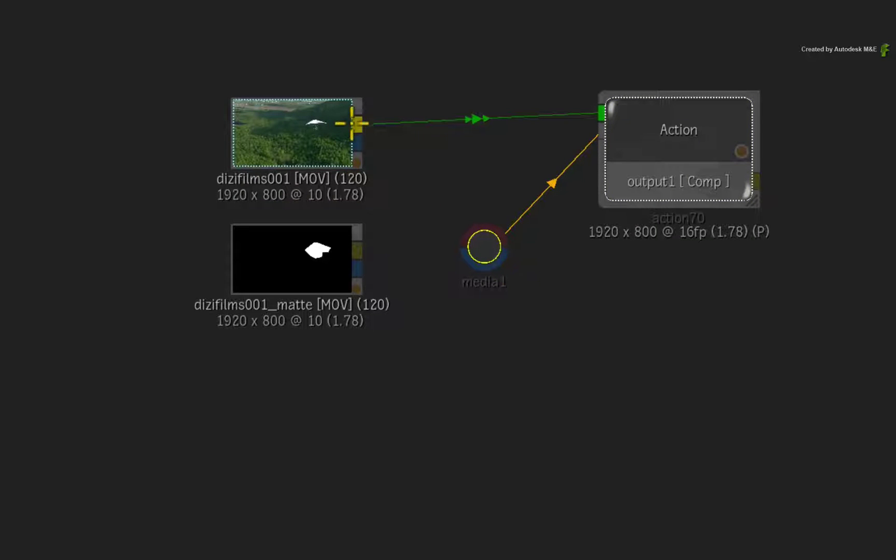
pyautogui.moveTo(357, 124); pyautogui.dragTo(474, 229)
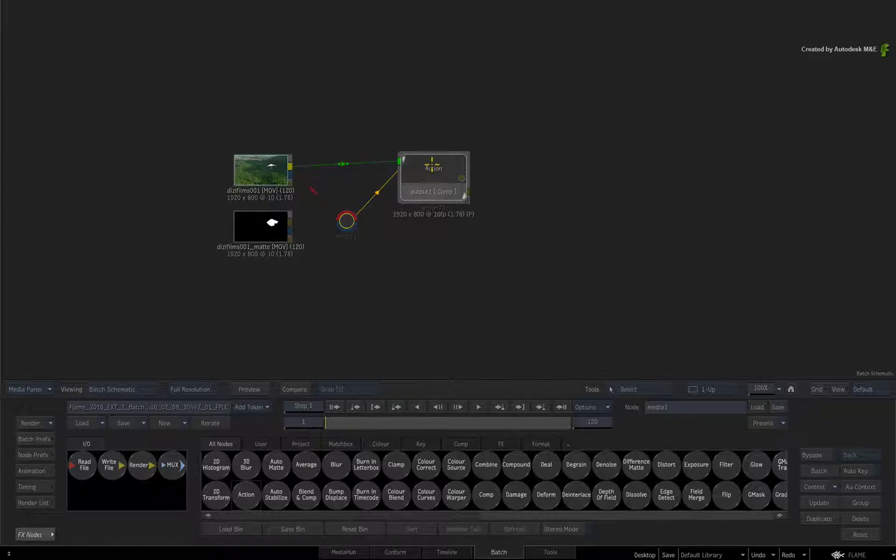
# Step: Open the Action node, set the background to Back Off, and delete the default axis and image nodes
pyautogui.doubleClick(433, 165)
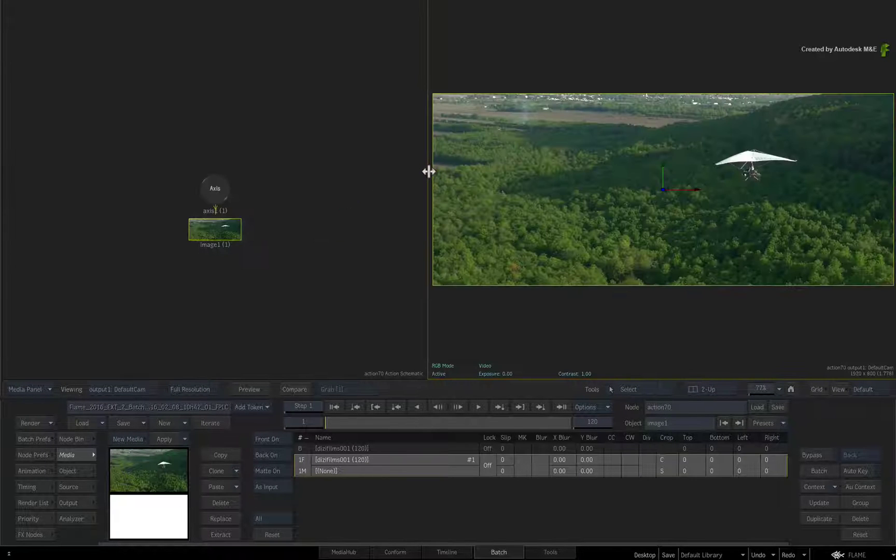
pyautogui.moveTo(426, 313); pyautogui.dragTo(258, 306)
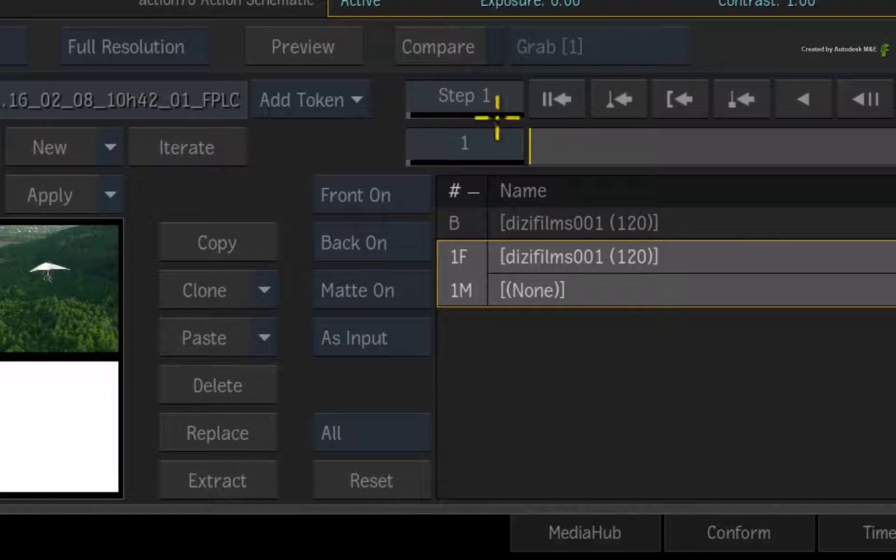
pyautogui.click(278, 454)
pyautogui.click(277, 470)
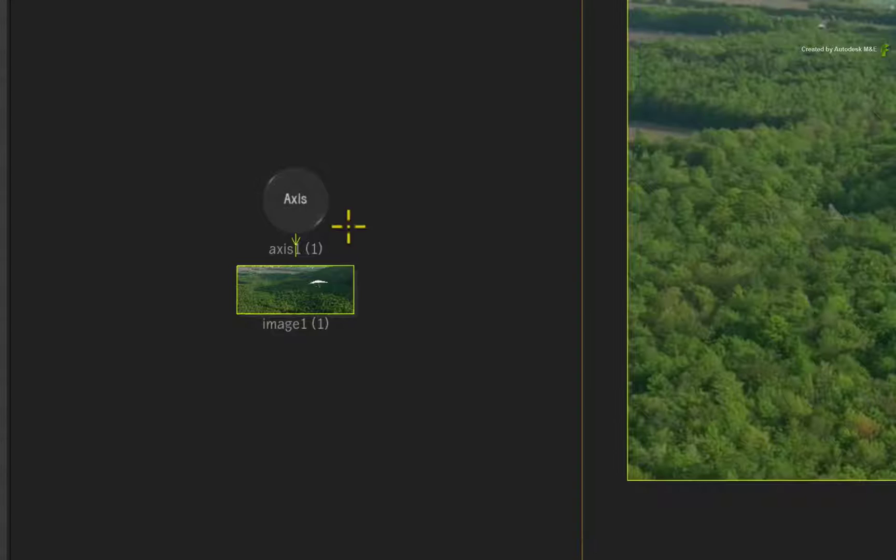
pyautogui.moveTo(314, 164); pyautogui.dragTo(368, 196)
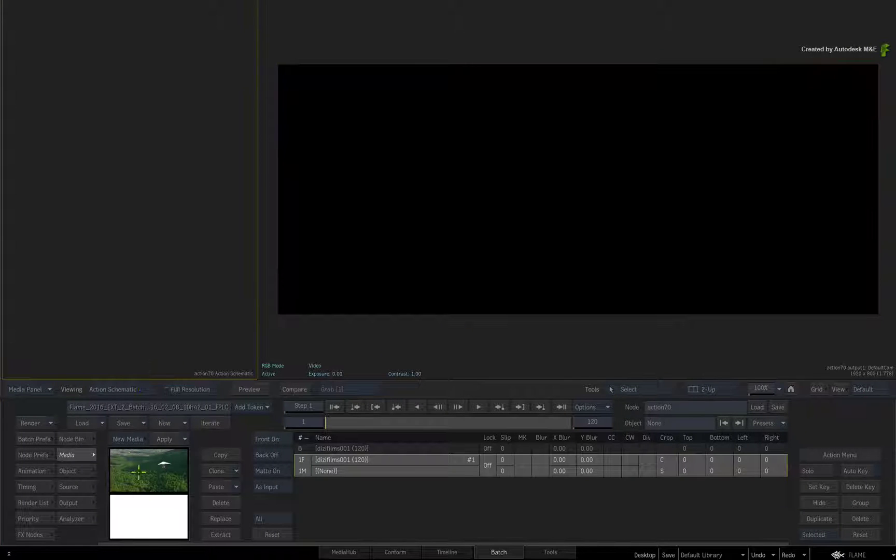
pyautogui.press('Delete')
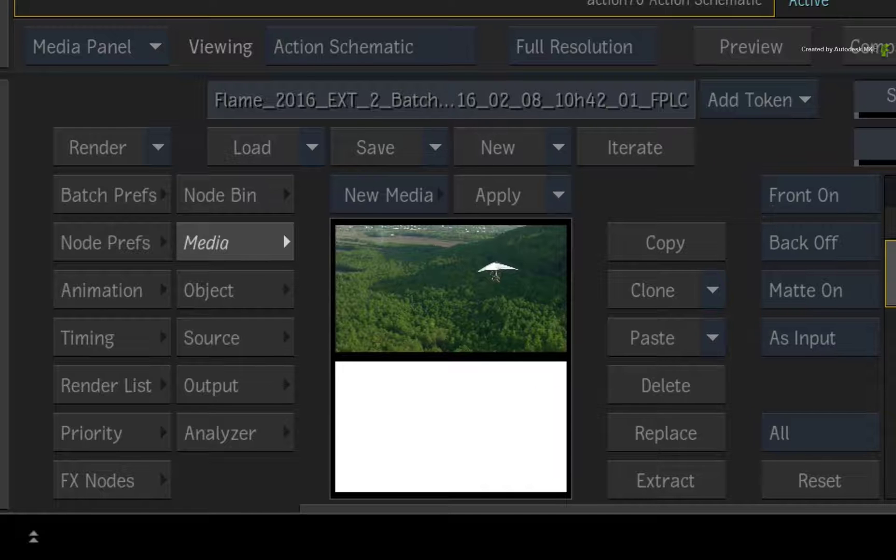
# Step: Add an Analyzer Mono node using the dizifilms001 media and set its camera motion type to Free 3D Motion
pyautogui.click(220, 194)
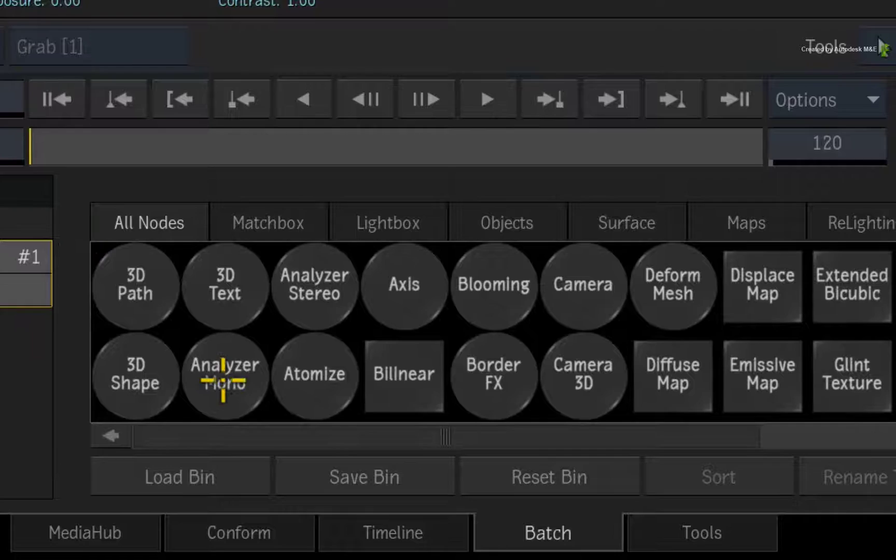
pyautogui.moveTo(217, 386); pyautogui.dragTo(537, 194)
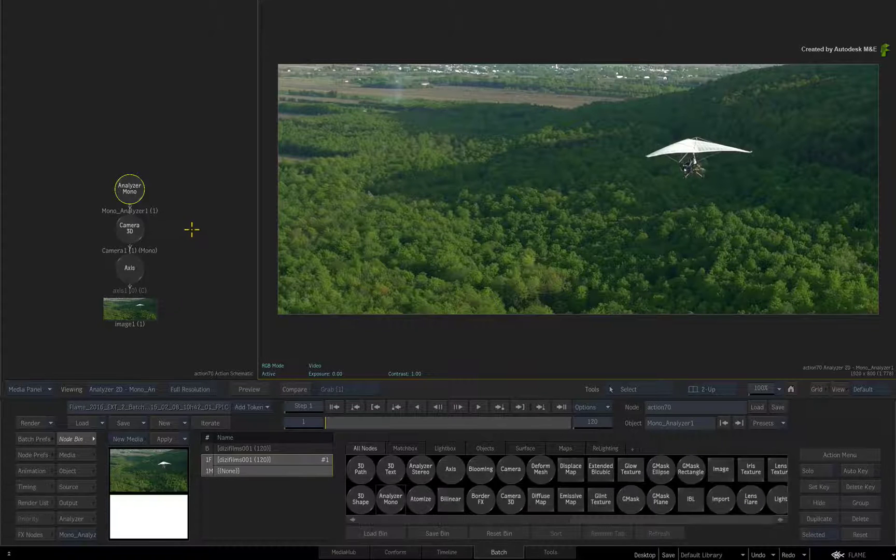
pyautogui.doubleClick(130, 182)
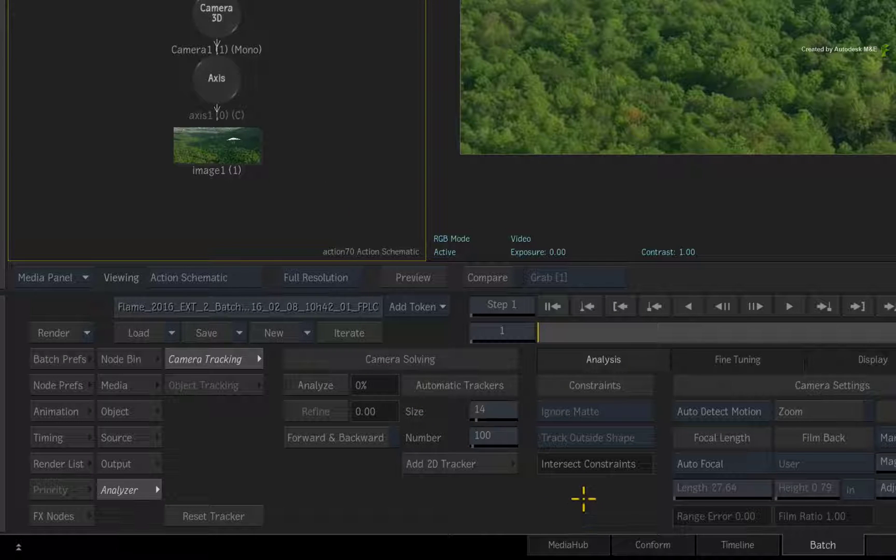
pyautogui.click(735, 412)
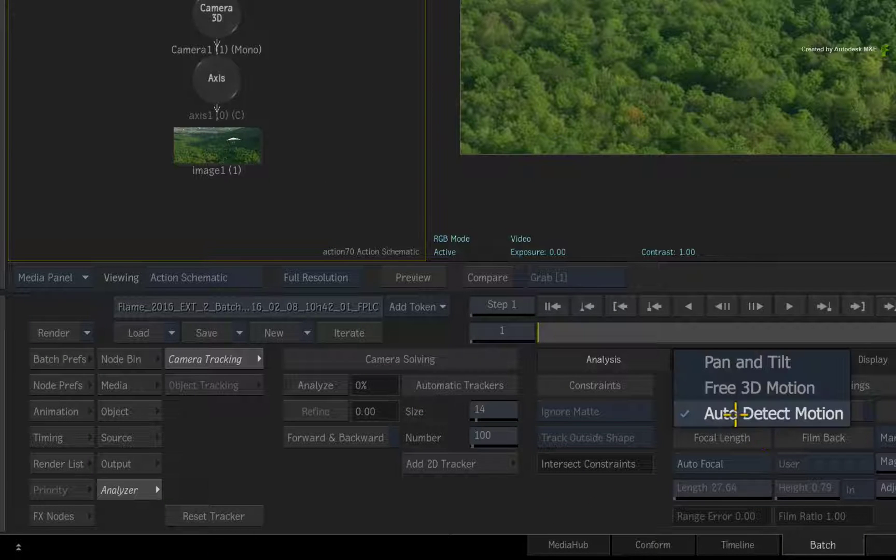
pyautogui.click(745, 388)
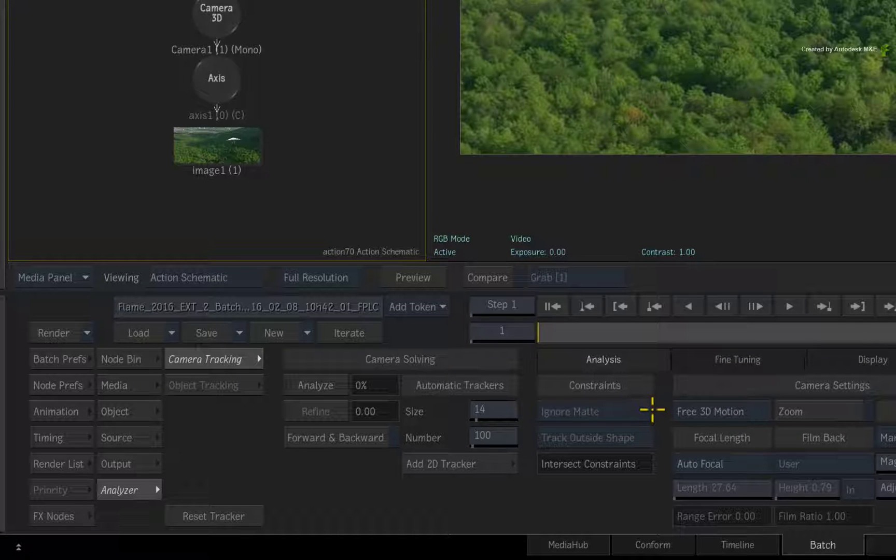
# Step: Run the camera analysis with automatic tracker size 10 and number 200, and view the result in the 3D analyzer view
pyautogui.click(490, 411)
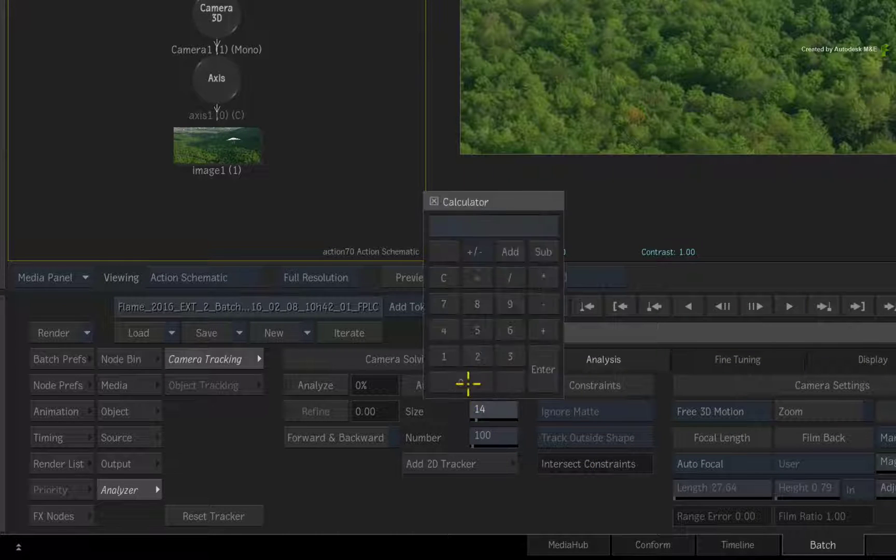
pyautogui.click(534, 369)
pyautogui.click(495, 437)
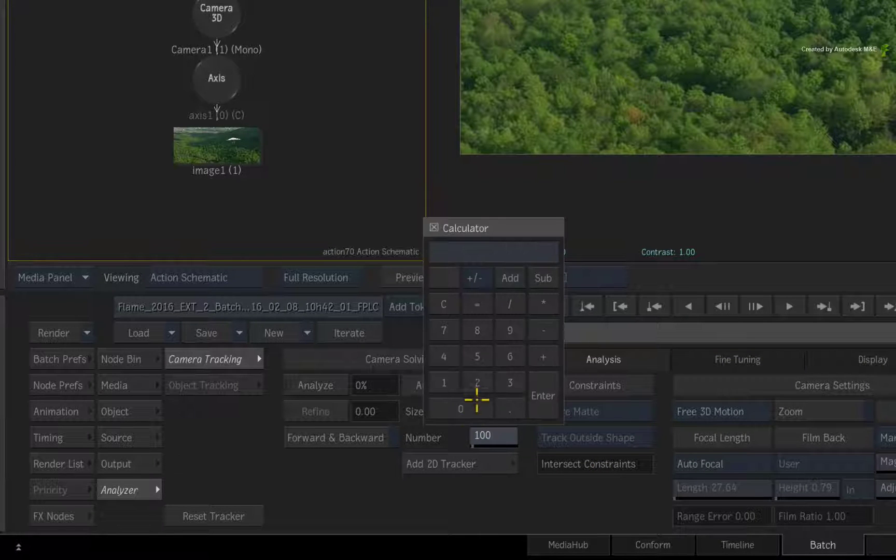
pyautogui.click(477, 382)
pyautogui.click(464, 408)
pyautogui.click(466, 406)
pyautogui.click(538, 396)
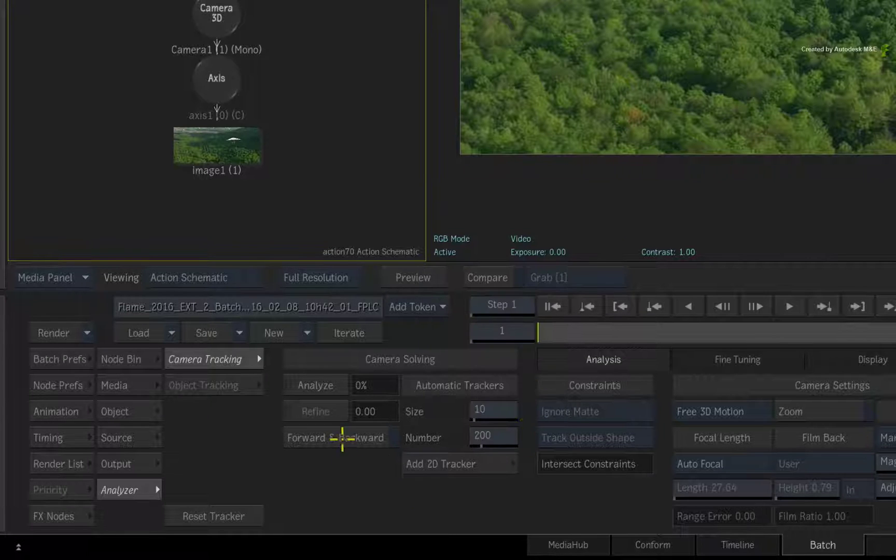
pyautogui.click(294, 385)
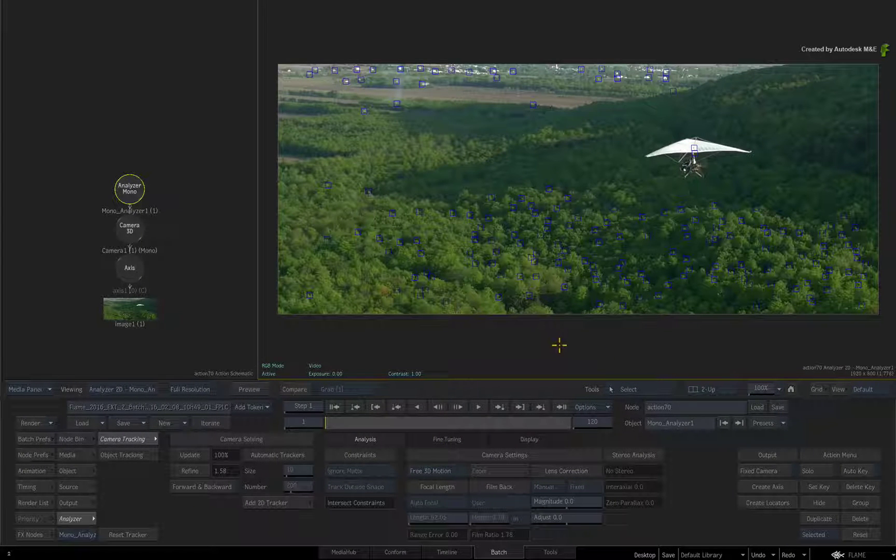
pyautogui.press('F7')
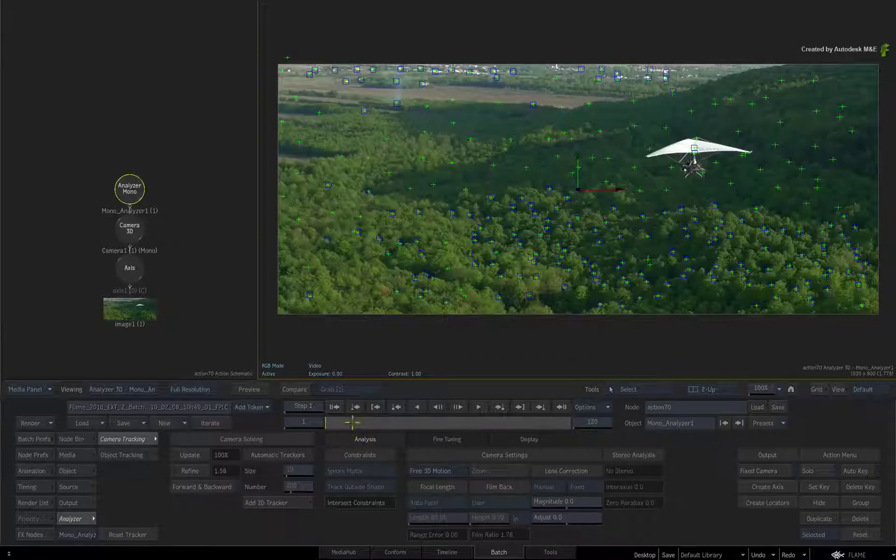
# Step: Delete the Analyzer setup from Action and connect dizifilms001_matte to the matte input of media1 in the batch schematic
pyautogui.press('Delete')
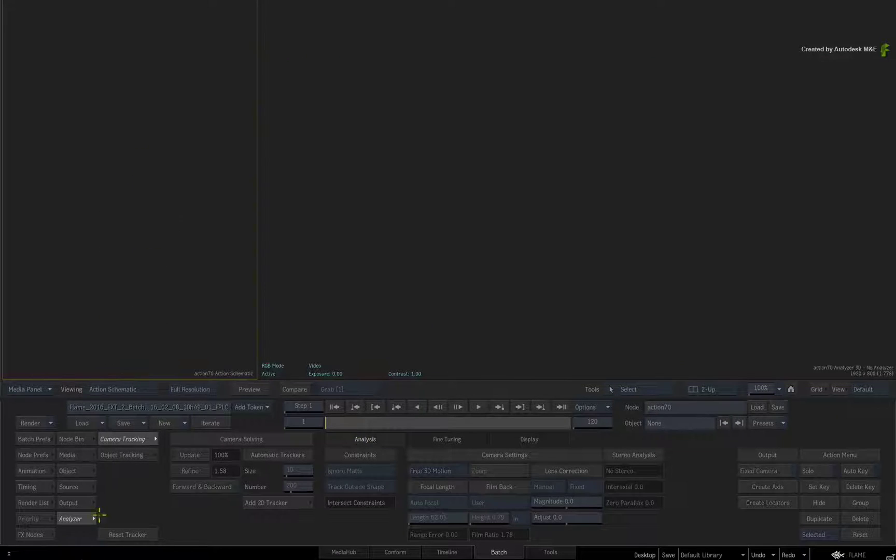
pyautogui.press('Escape')
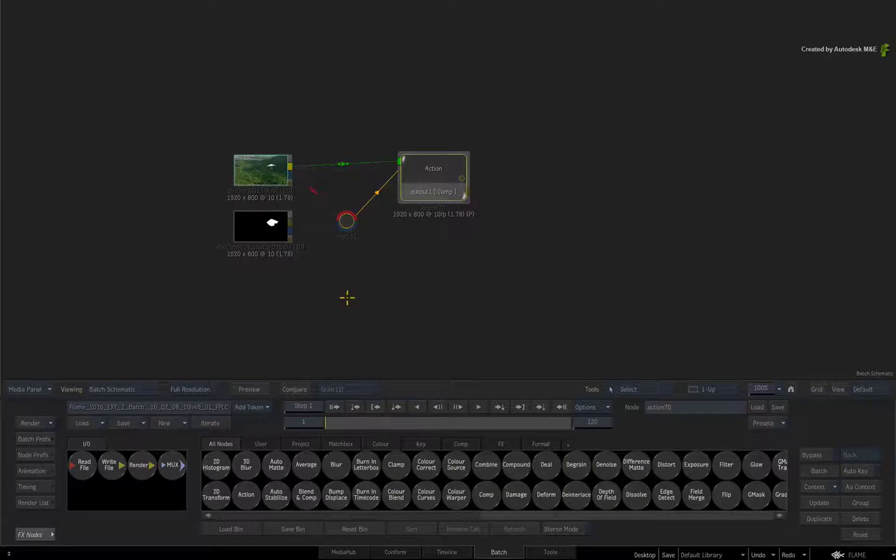
pyautogui.click(270, 238)
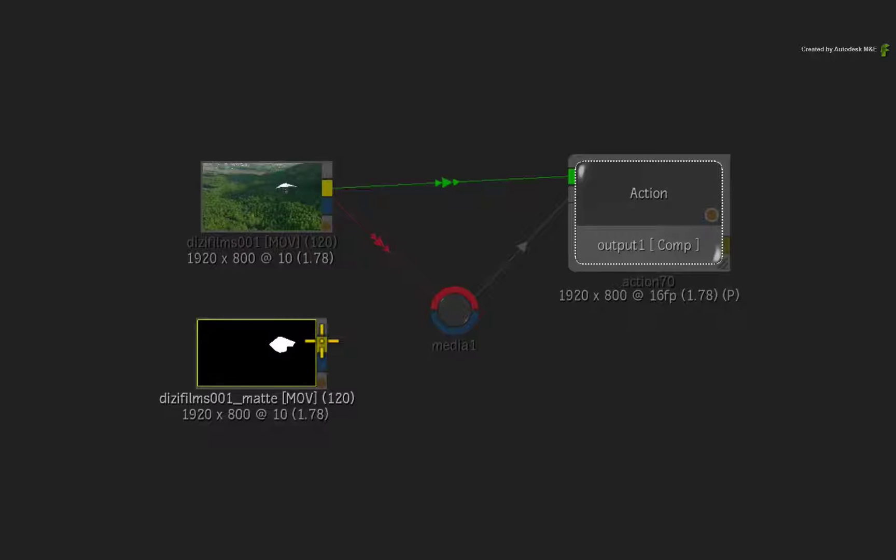
pyautogui.moveTo(322, 341); pyautogui.dragTo(447, 332)
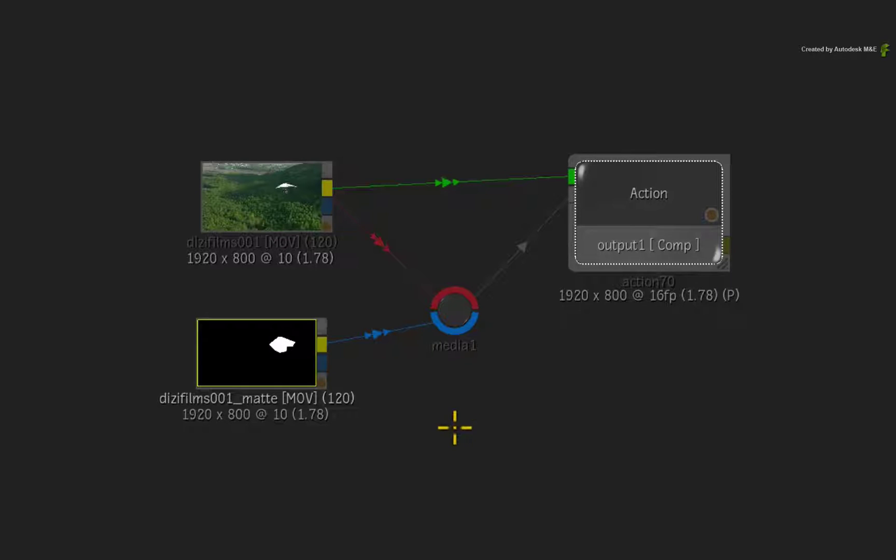
# Step: Reopen the Action node and add an Analyzer Mono node using the dizifilms001 media with its matte
pyautogui.click(656, 208)
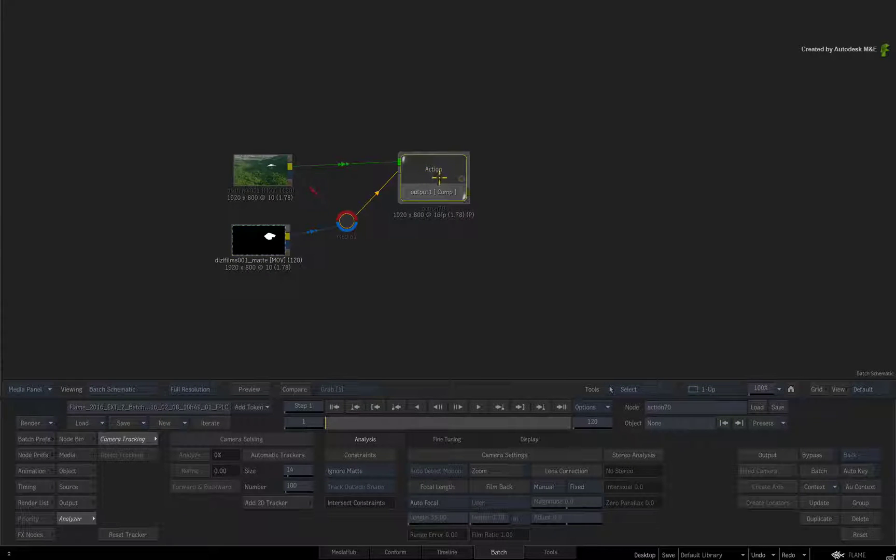
pyautogui.doubleClick(440, 179)
pyautogui.press('F4')
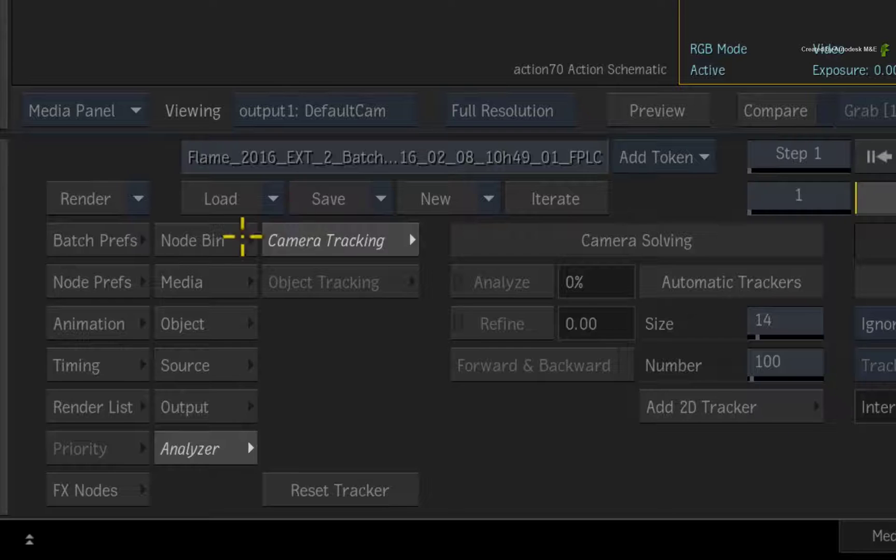
pyautogui.click(84, 439)
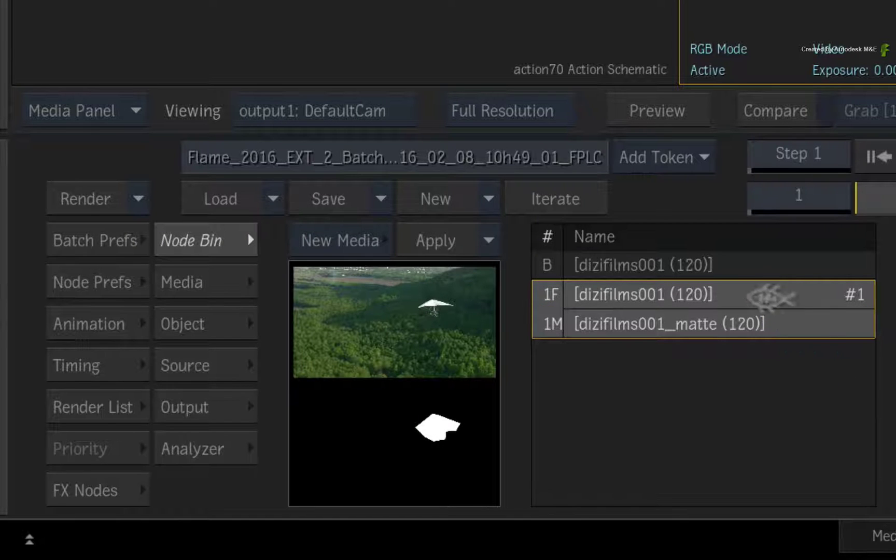
pyautogui.click(771, 307)
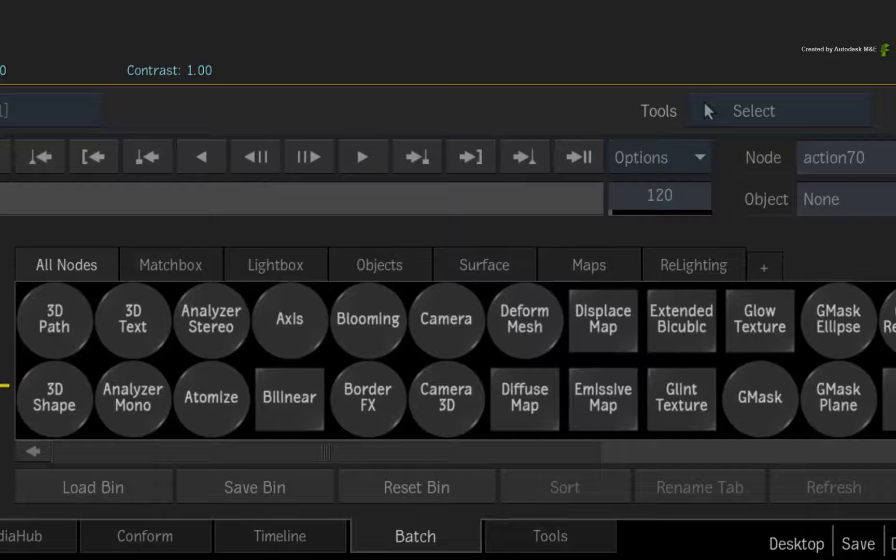
pyautogui.click(123, 397)
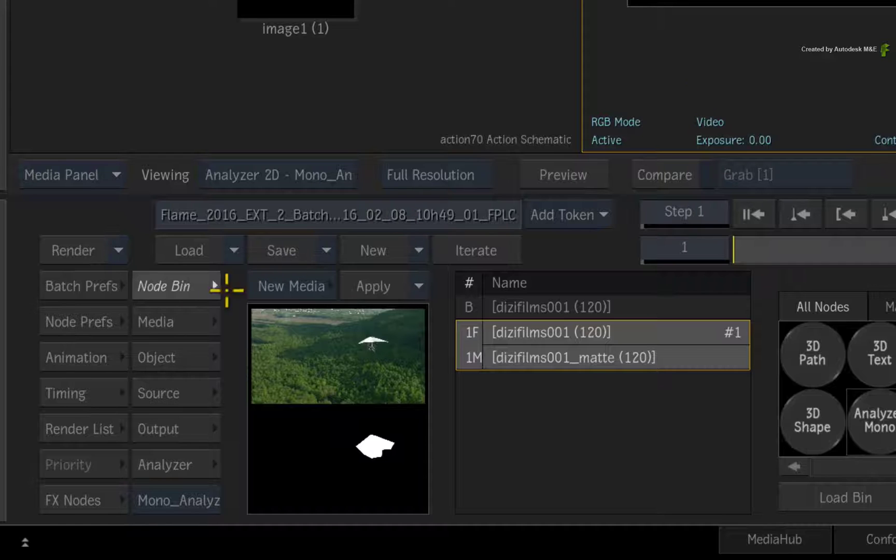
# Step: Set the Action media's background display to Back On
pyautogui.click(155, 322)
pyautogui.click(624, 325)
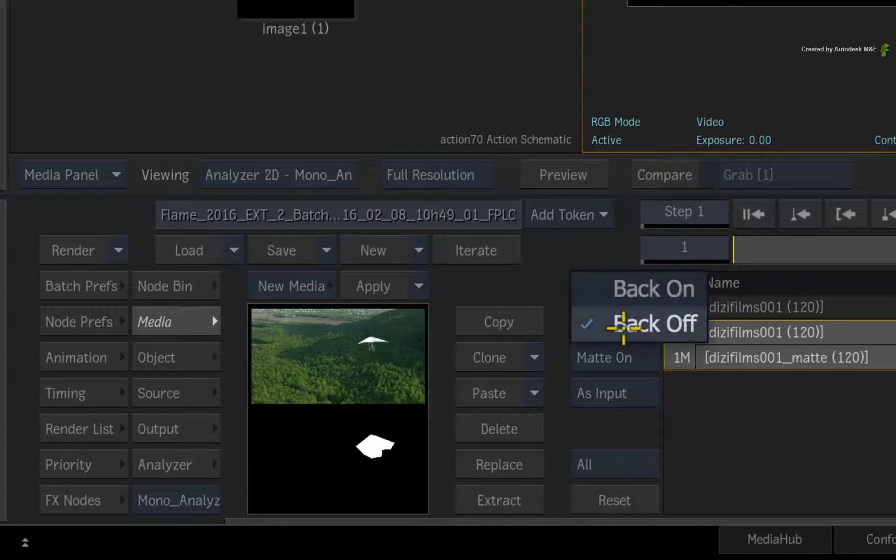
pyautogui.click(630, 286)
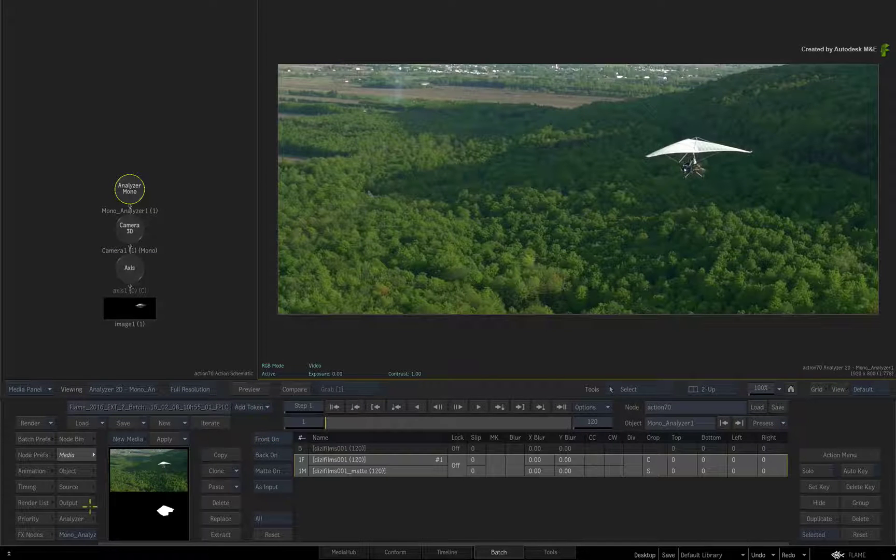
# Step: Set the new Analyzer's camera motion type to Free 3D Motion in its camera tracking settings
pyautogui.click(78, 518)
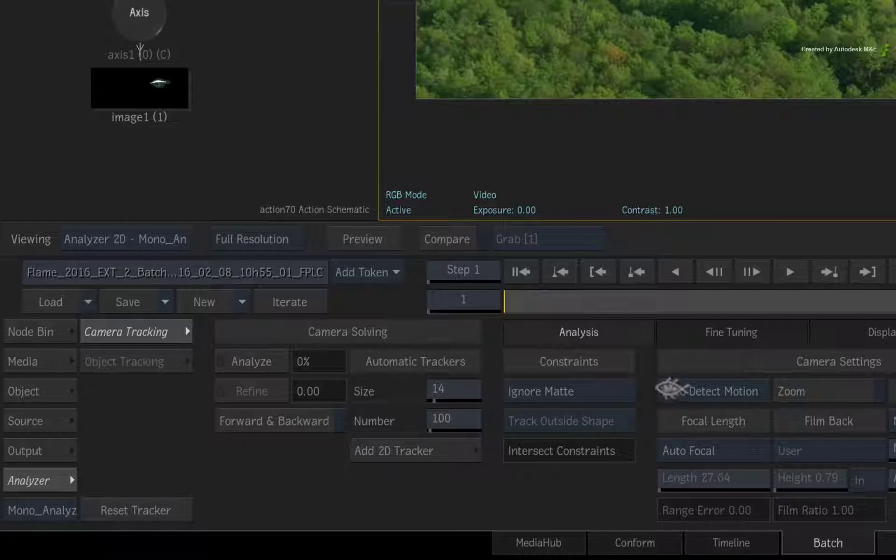
pyautogui.click(412, 471)
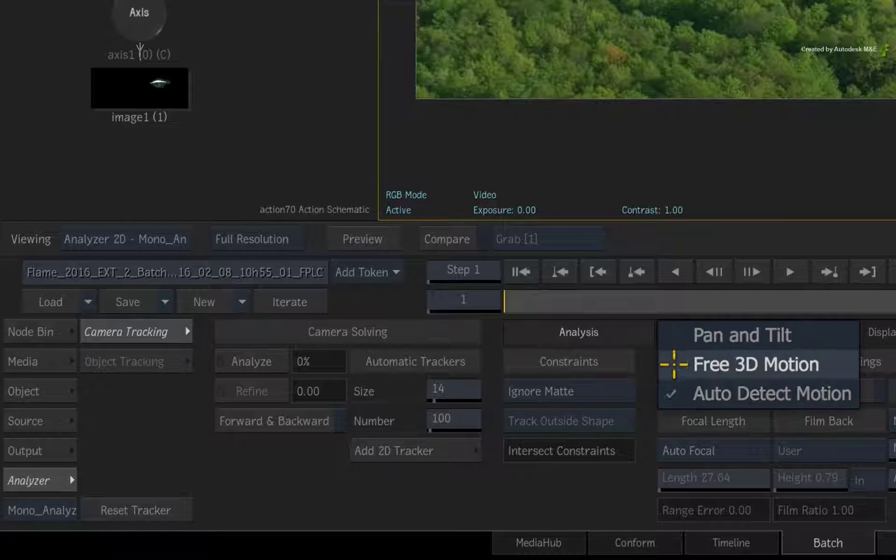
pyautogui.click(674, 364)
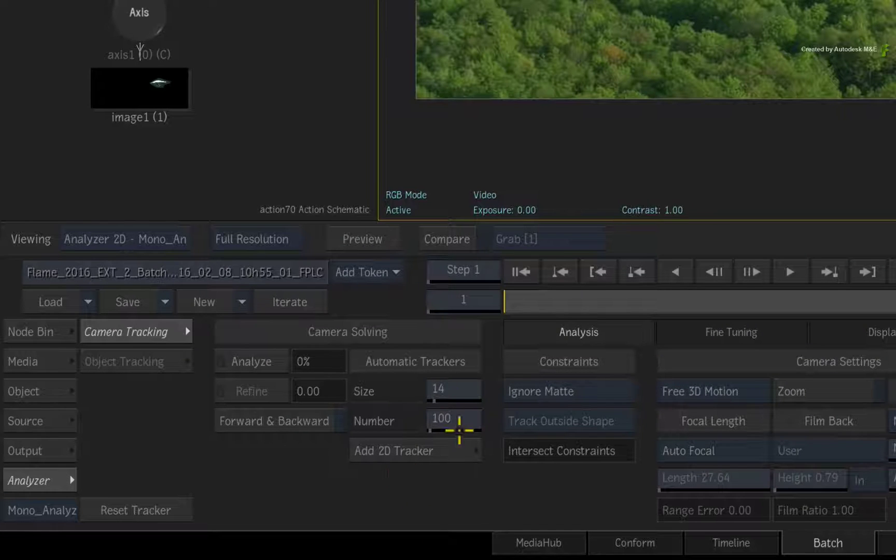
# Step: Set the automatic trackers' size to 10 and their number to 200 in the camera solving settings
pyautogui.click(451, 390)
pyautogui.click(402, 332)
pyautogui.click(409, 358)
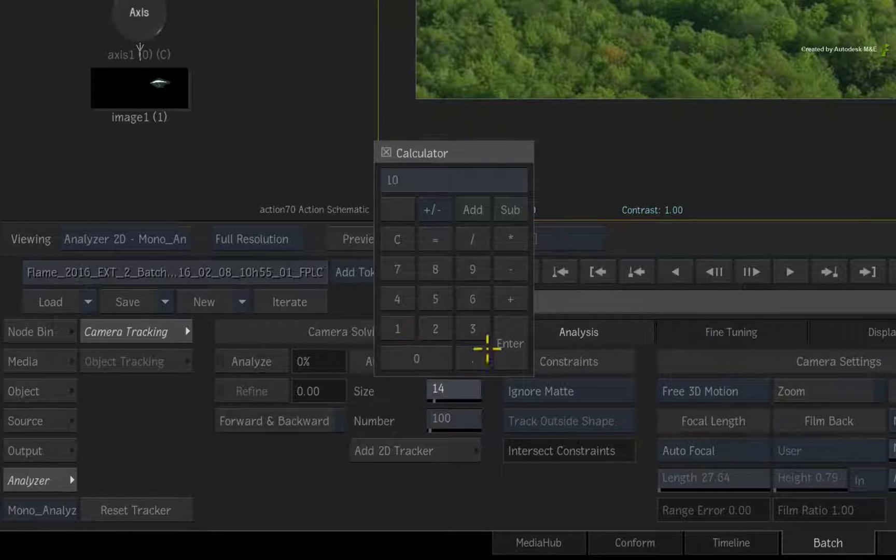
pyautogui.click(505, 345)
pyautogui.click(453, 418)
pyautogui.click(435, 359)
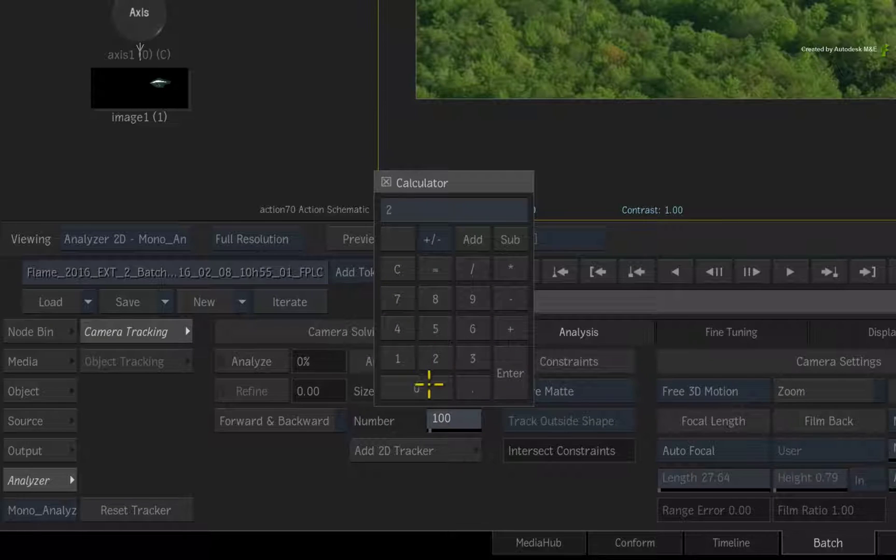
pyautogui.click(429, 384)
pyautogui.click(429, 384)
pyautogui.click(511, 374)
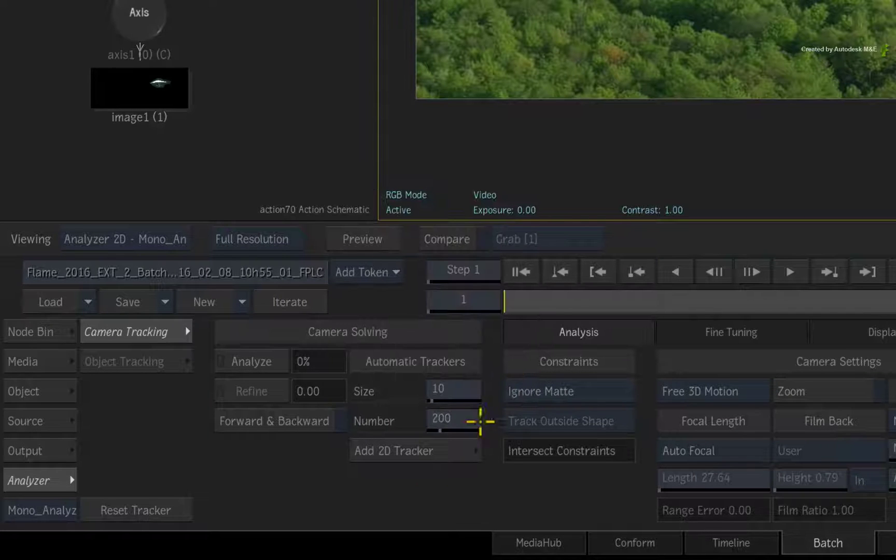
# Step: Set the Analyzer's matte constraint to Track Outside Matte and run the camera analysis
pyautogui.click(601, 388)
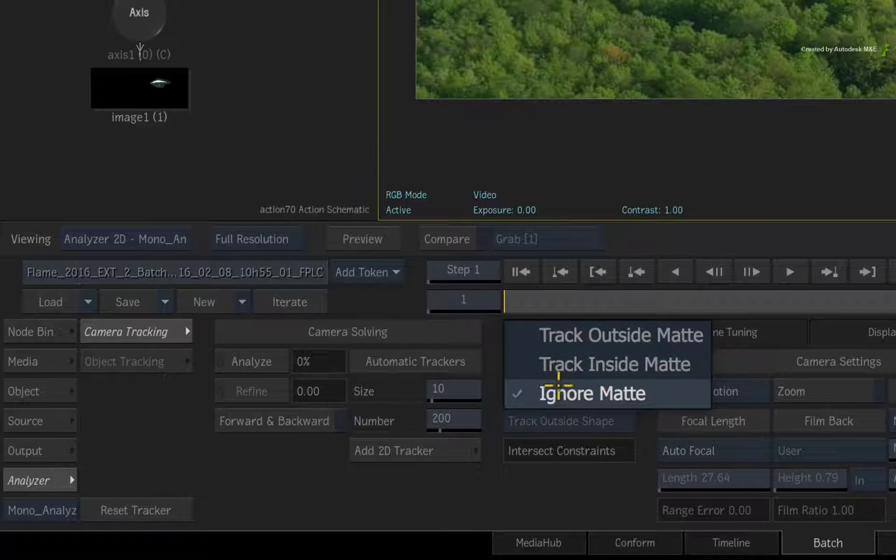
pyautogui.click(529, 363)
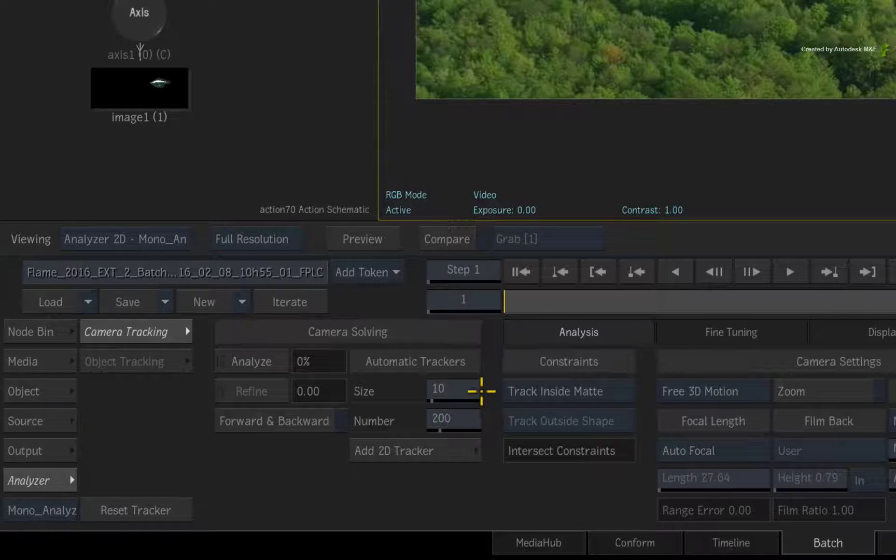
pyautogui.click(510, 392)
pyautogui.click(535, 364)
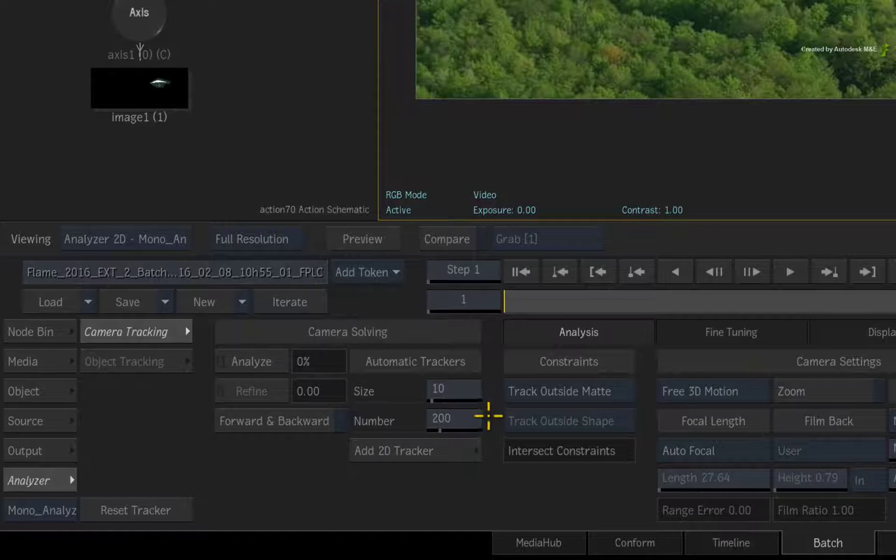
pyautogui.click(254, 364)
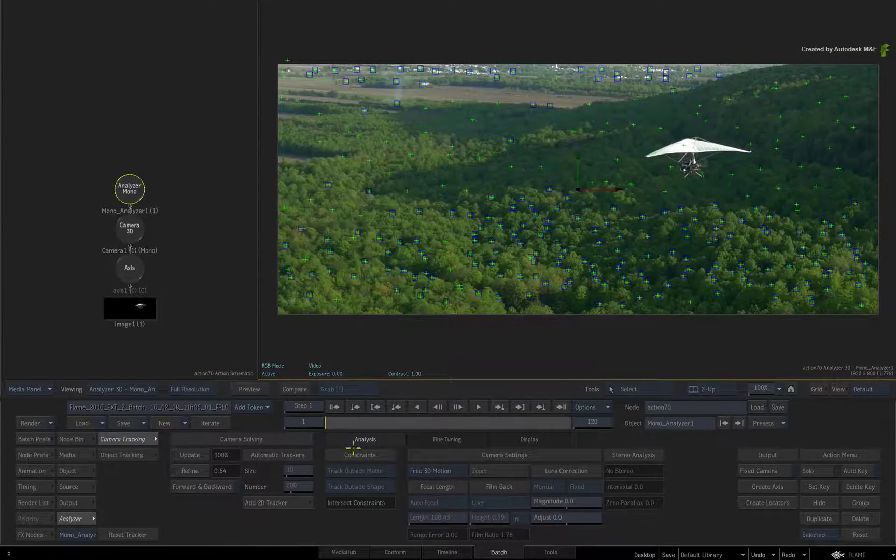
# Step: Scrub through the analysed shot to check the tracking points around the glider, comparing them with the media matte view
pyautogui.moveTo(334, 422)
pyautogui.mouseDown()
pyautogui.moveTo(397, 421)
pyautogui.moveTo(348, 416)
pyautogui.mouseUp()
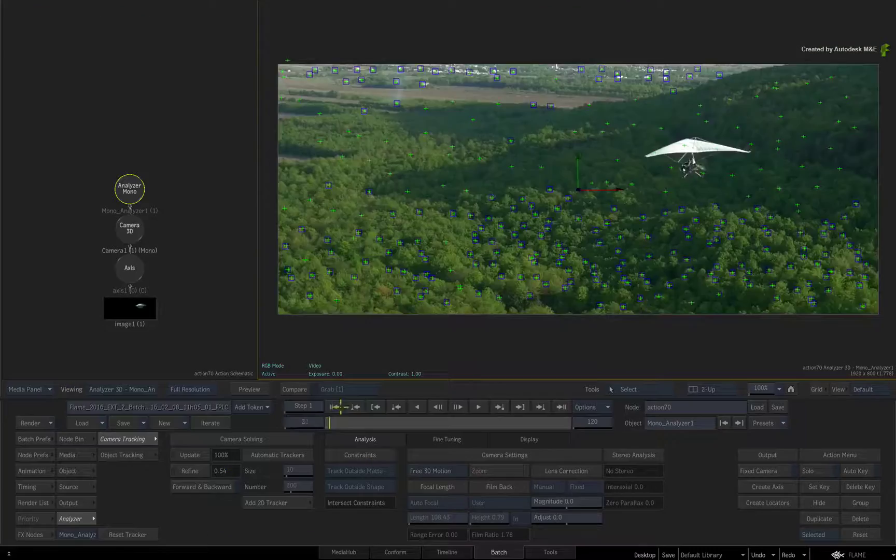
pyautogui.click(519, 411)
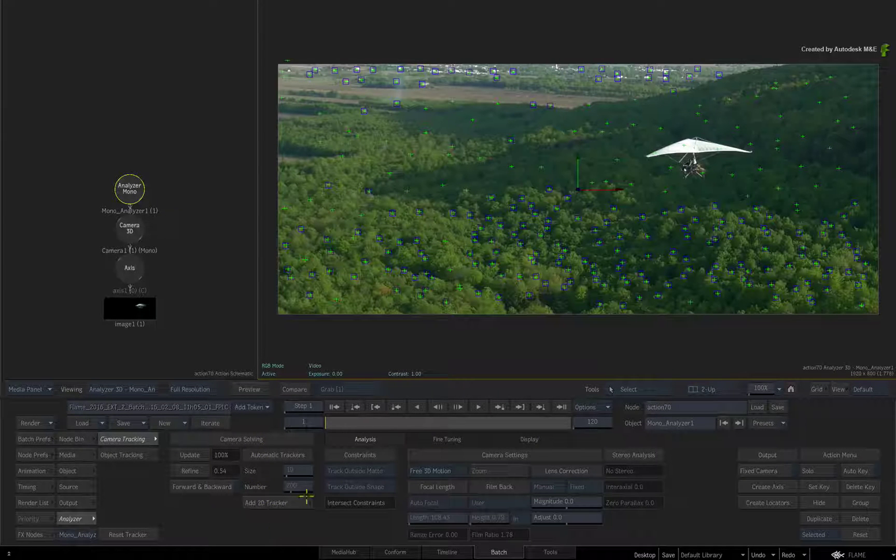
pyautogui.press('F3')
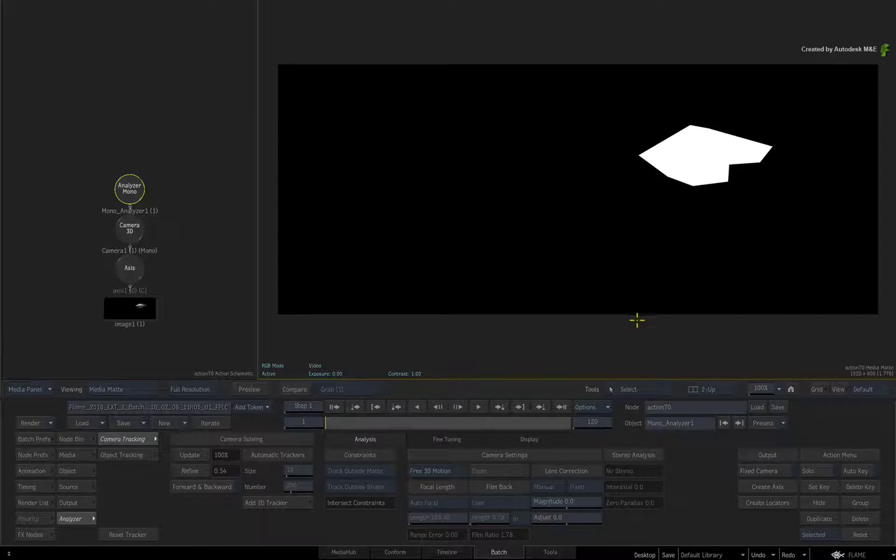
pyautogui.press('F1')
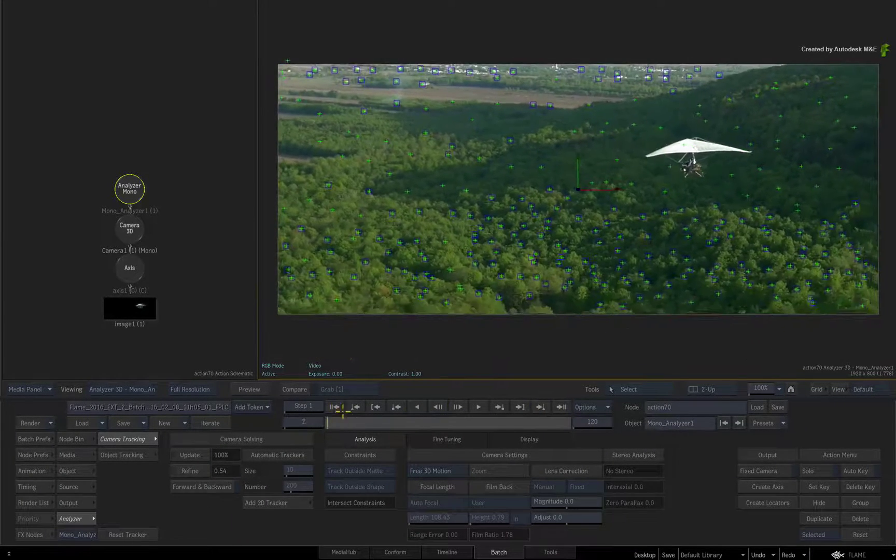
pyautogui.moveTo(506, 422); pyautogui.dragTo(290, 435)
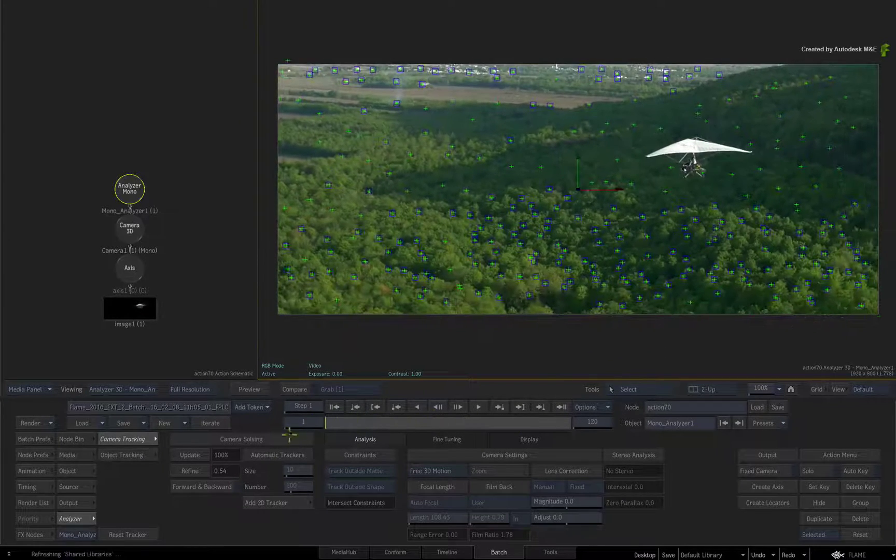